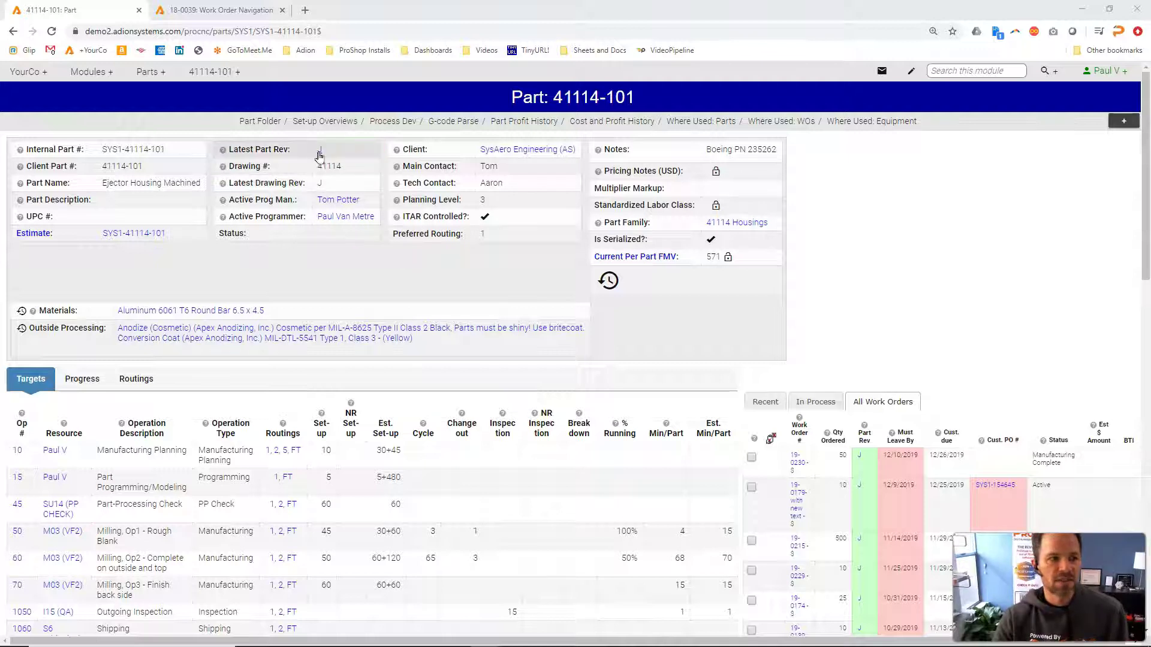
- View the Rev J drawing PDF for part 41114-101, then close it
click(318, 154)
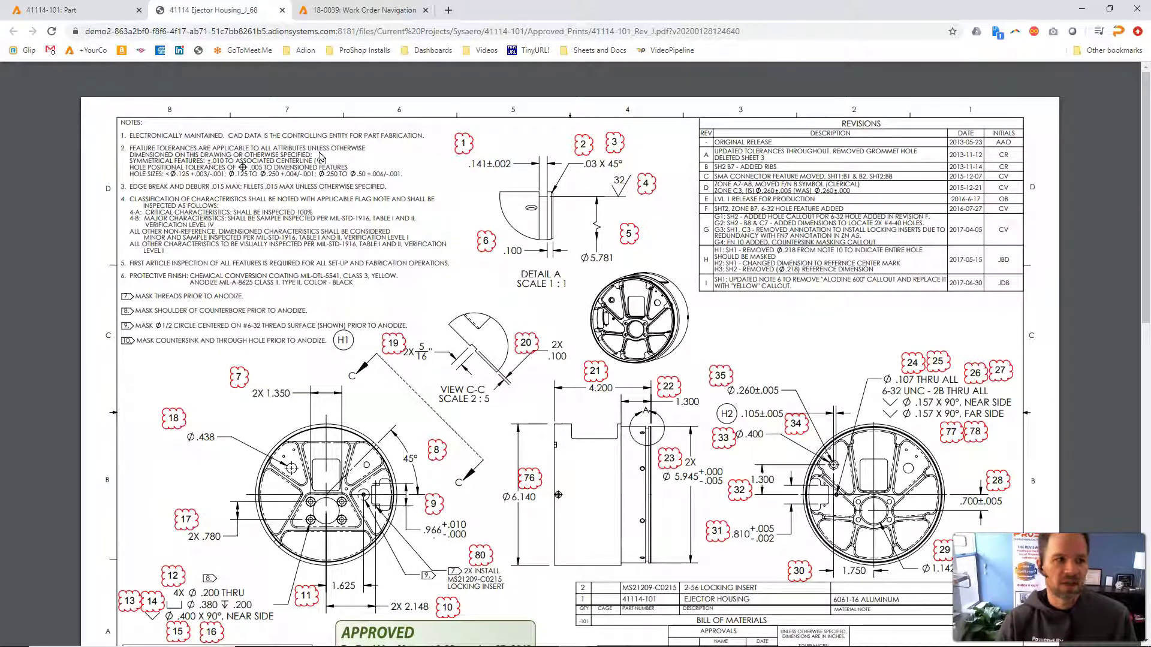
click(282, 11)
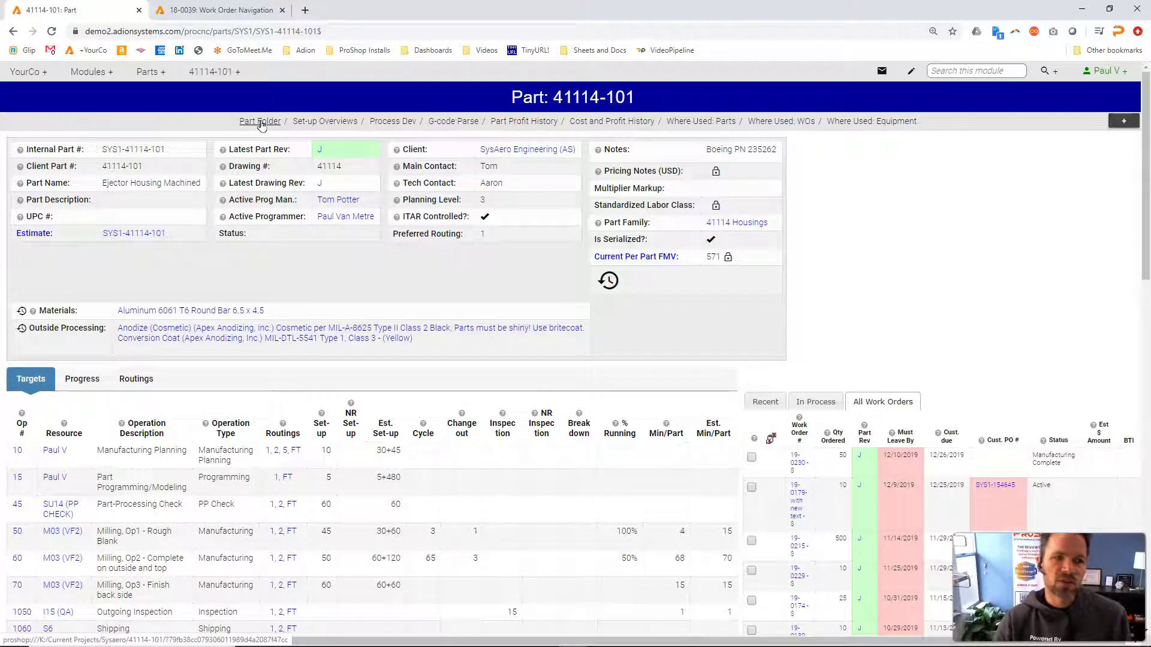
- Drag 41114-101_Rev_J.pdf from the Approved_Prints folder onto the part's Latest Part Rev
click(260, 121)
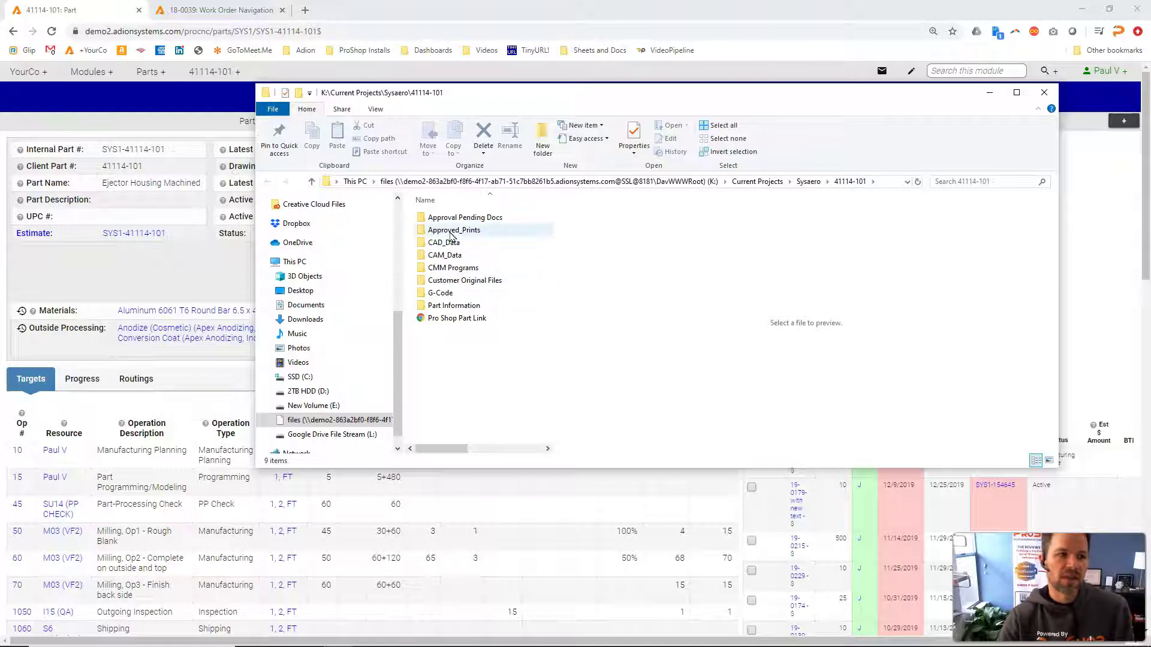
double_click(451, 232)
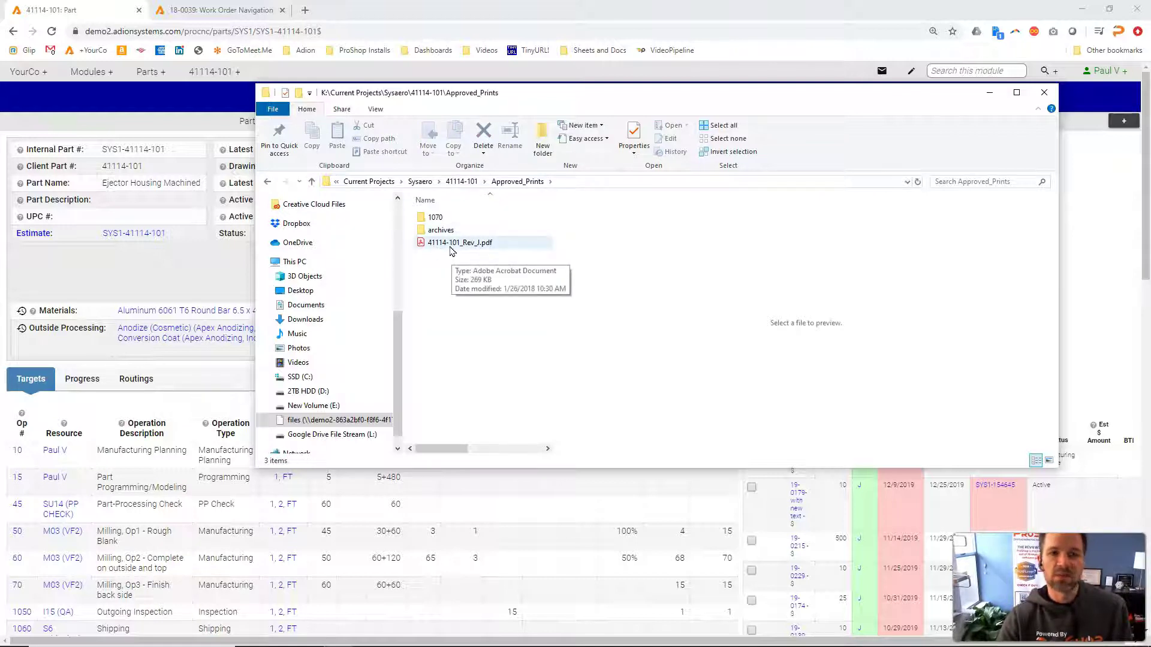
drag(540, 92, 698, 104)
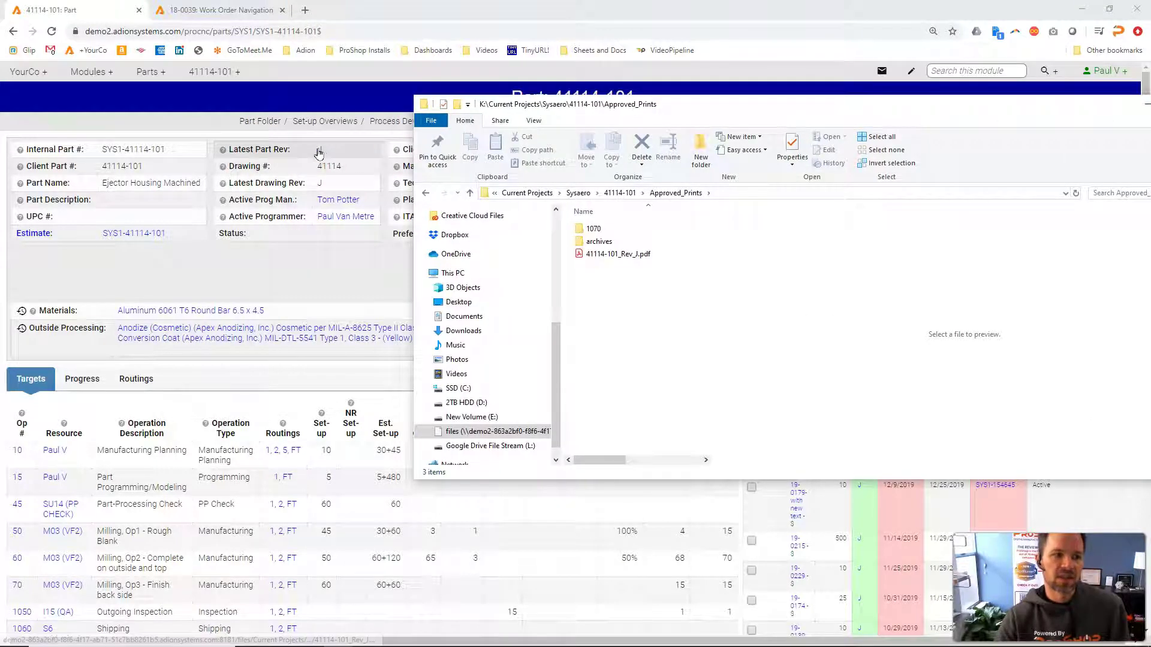
drag(614, 253, 334, 164)
drag(893, 107, 777, 107)
- Close the part folder and verify 41114-101_Rev_J.pdf is listed under Approved Print
click(1084, 108)
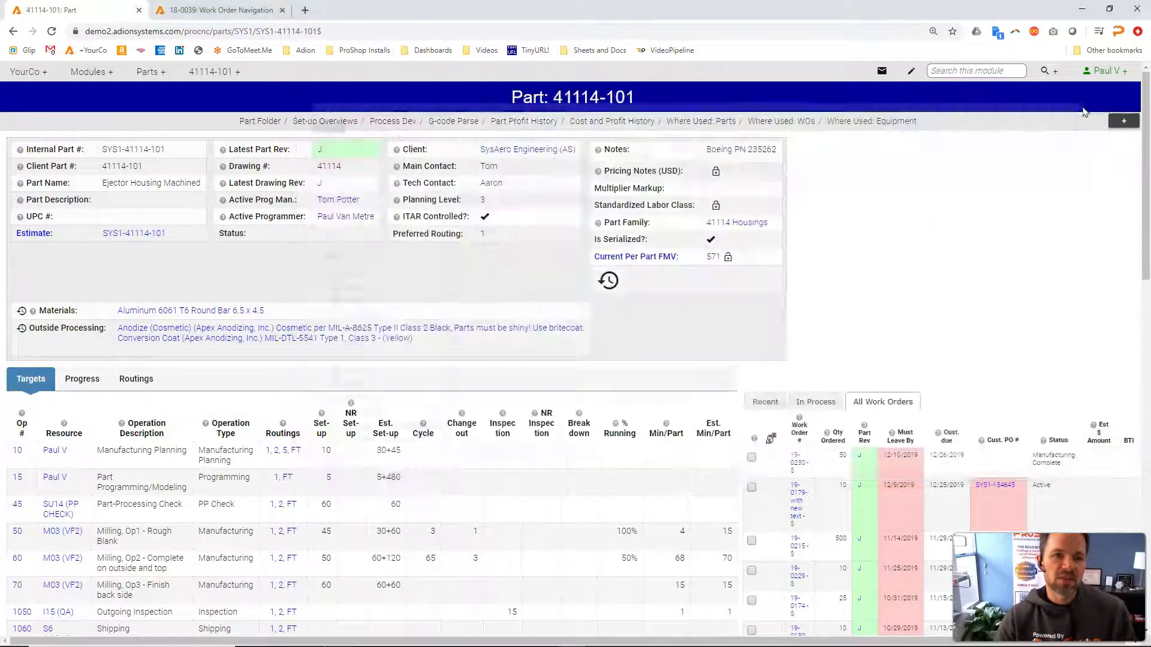
drag(1144, 123, 1108, 322)
scroll(1109, 322, down, 6)
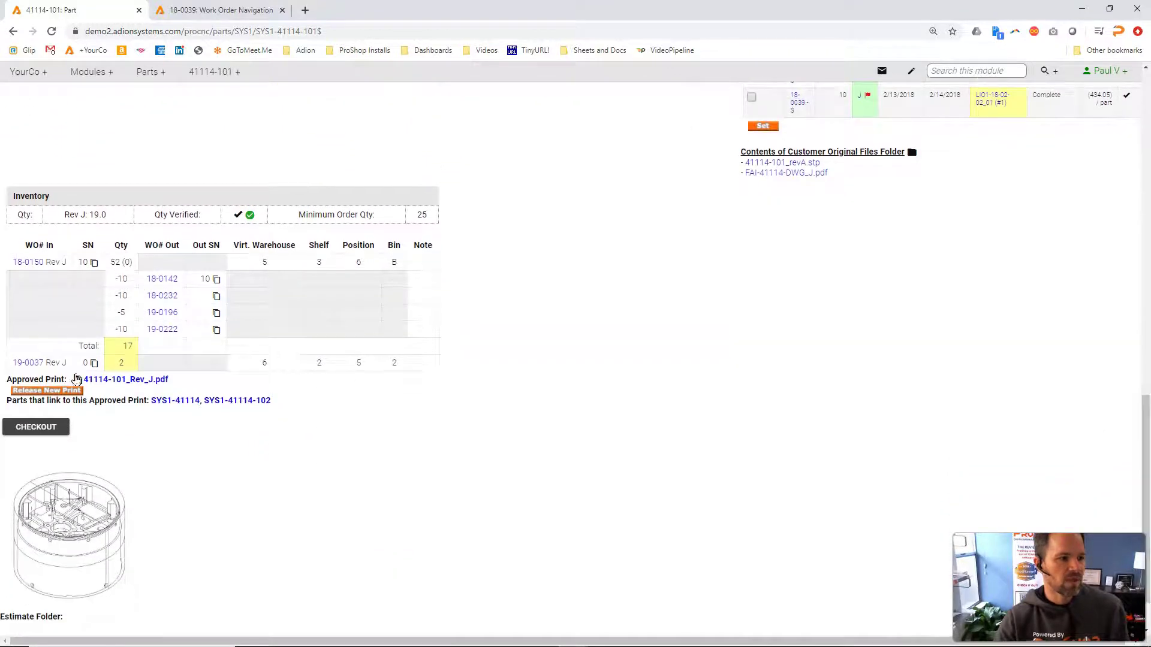
mouse_move(117, 386)
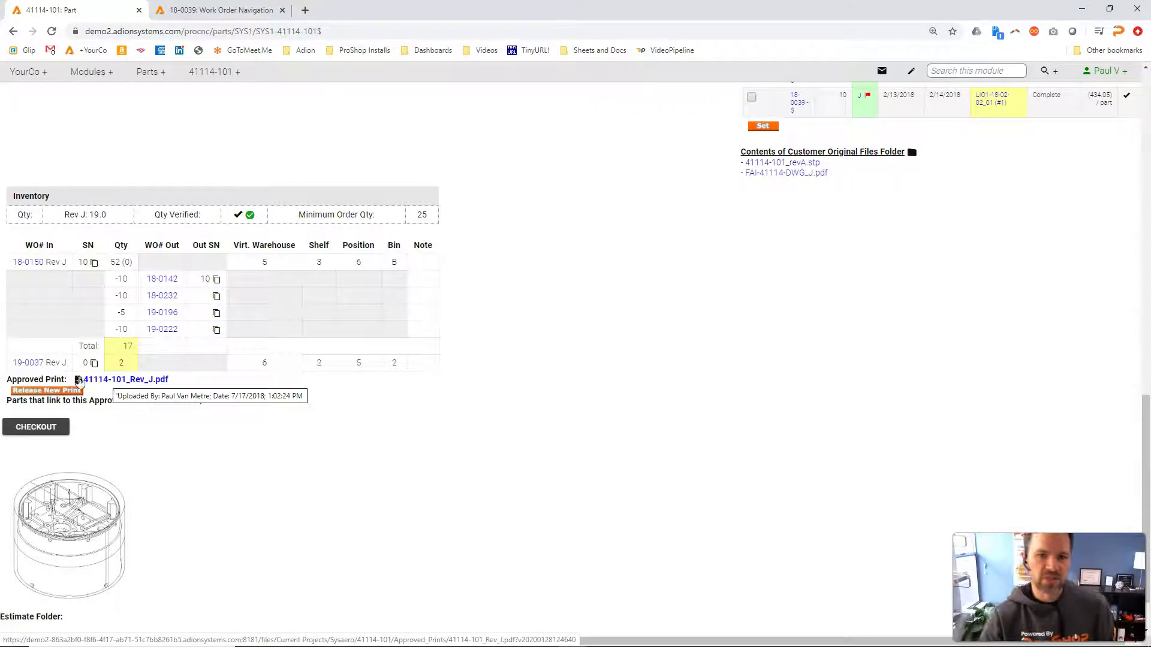
drag(1148, 515, 897, 64)
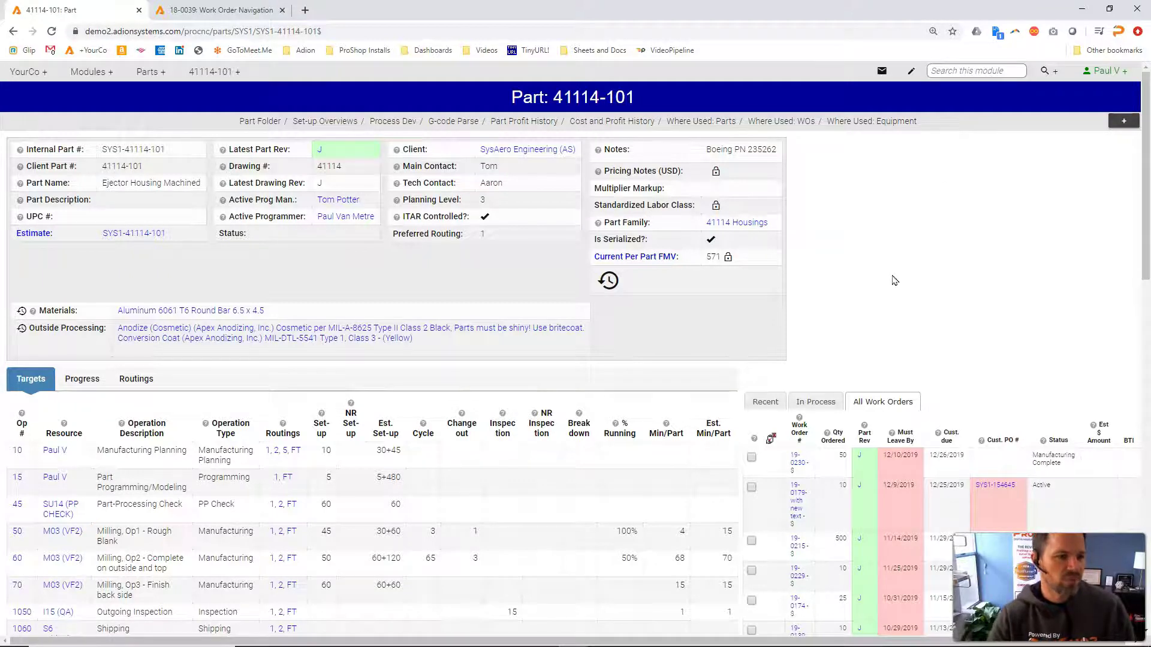
scroll(894, 280, down, 2)
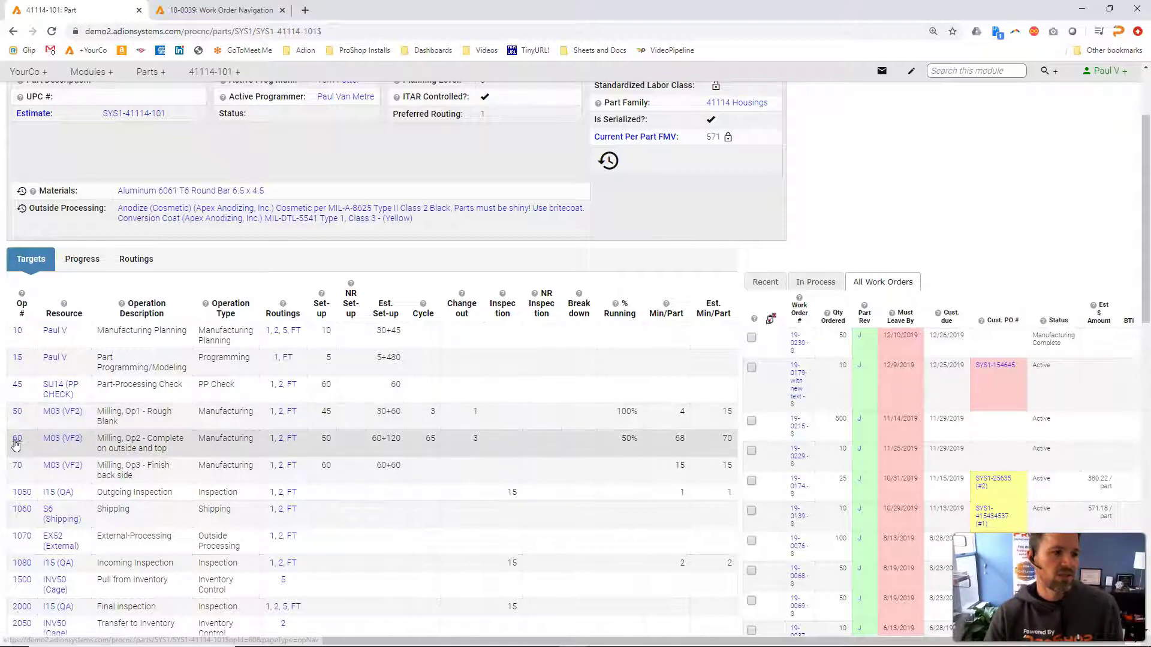
- Open Op 60's Part Check Info, listing its 11 inspection dimensions
click(16, 441)
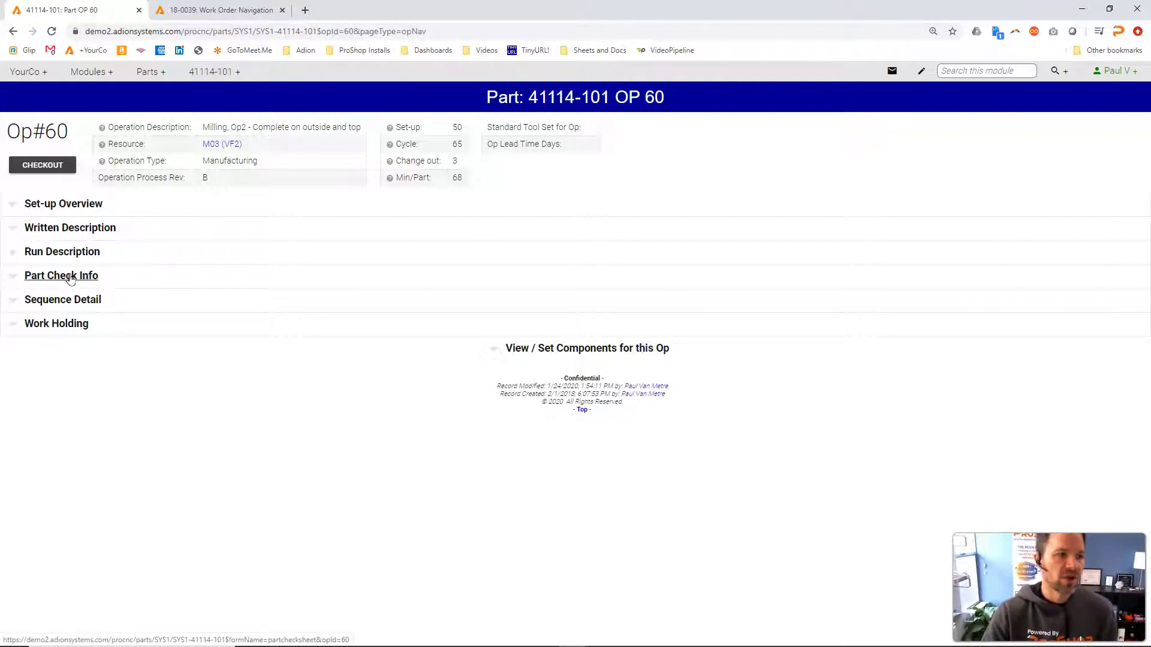
click(70, 277)
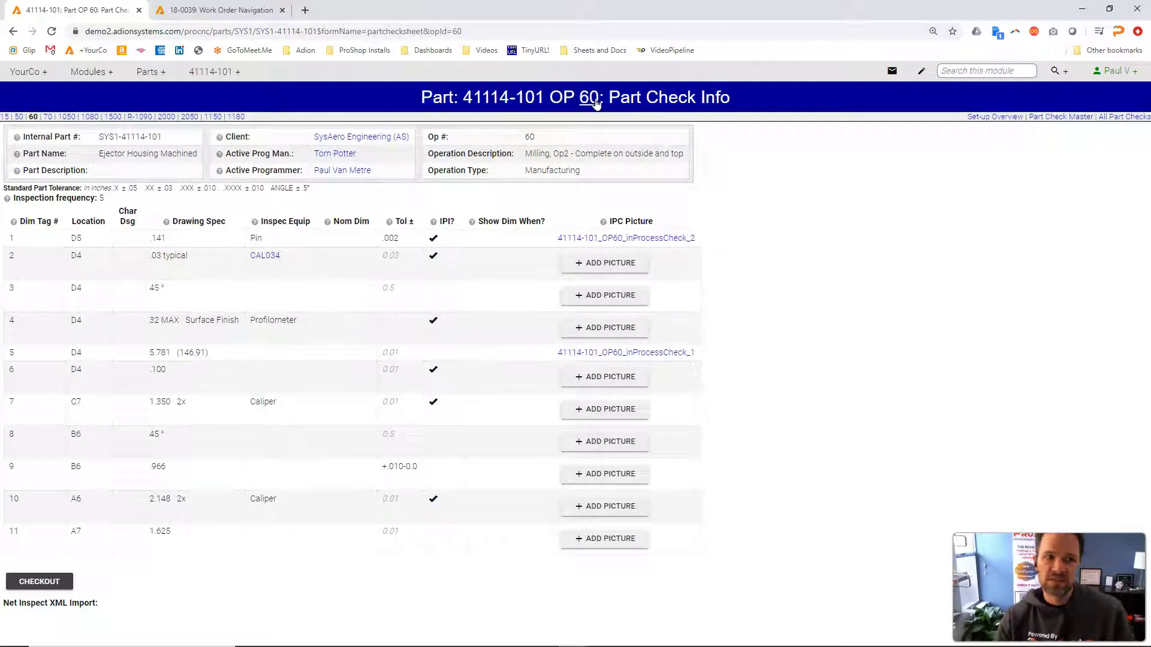
drag(531, 153, 641, 151)
click(782, 199)
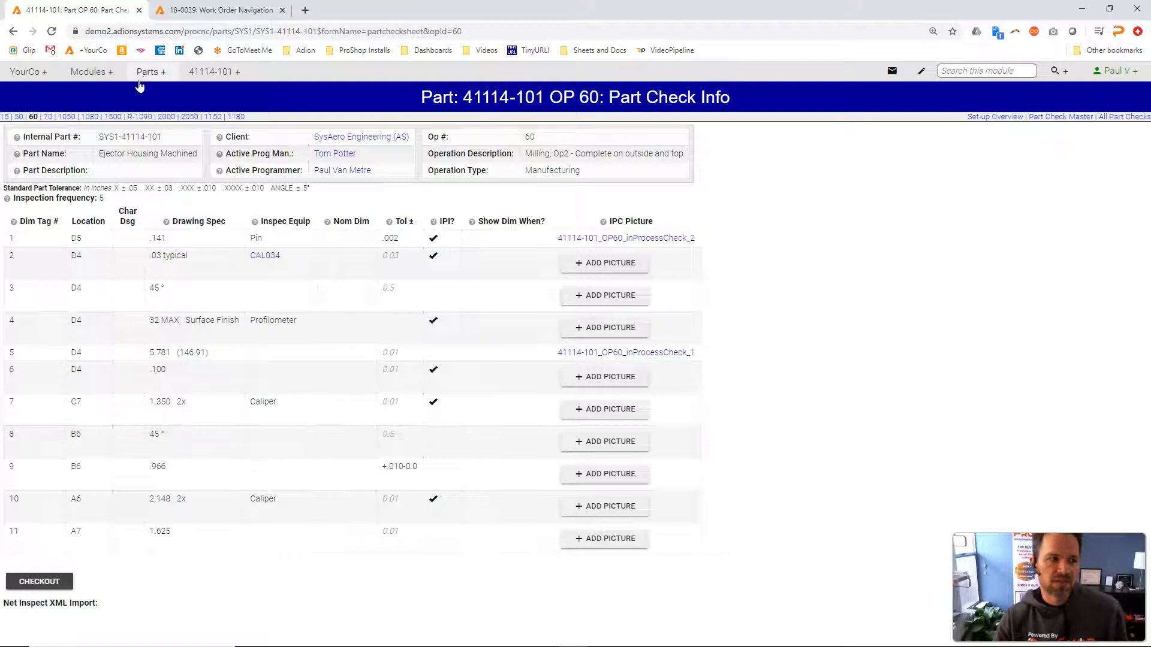
click(144, 82)
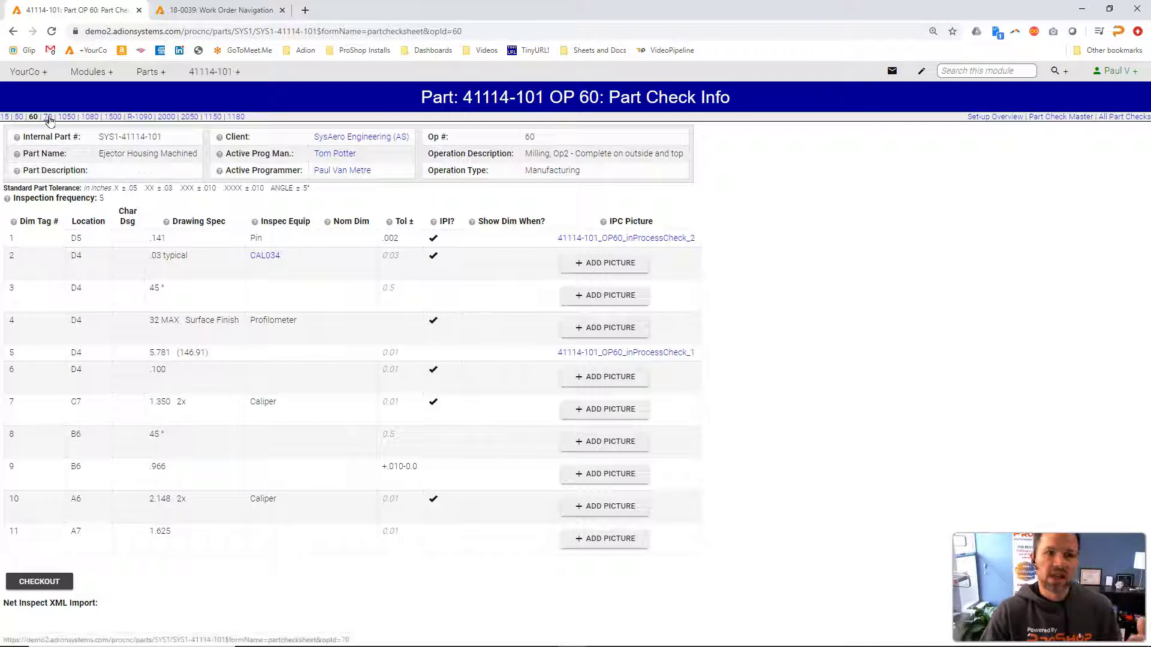
- Switch to the OP 50 part checks and highlight dimension tags 0A and 5A
click(47, 118)
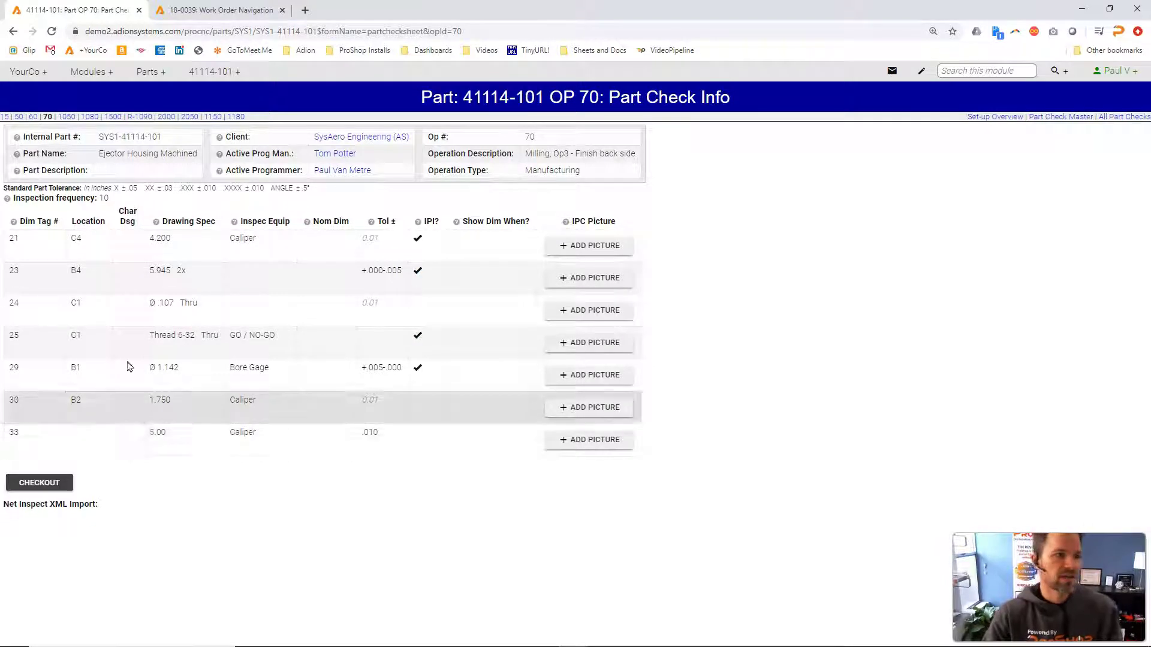
click(19, 117)
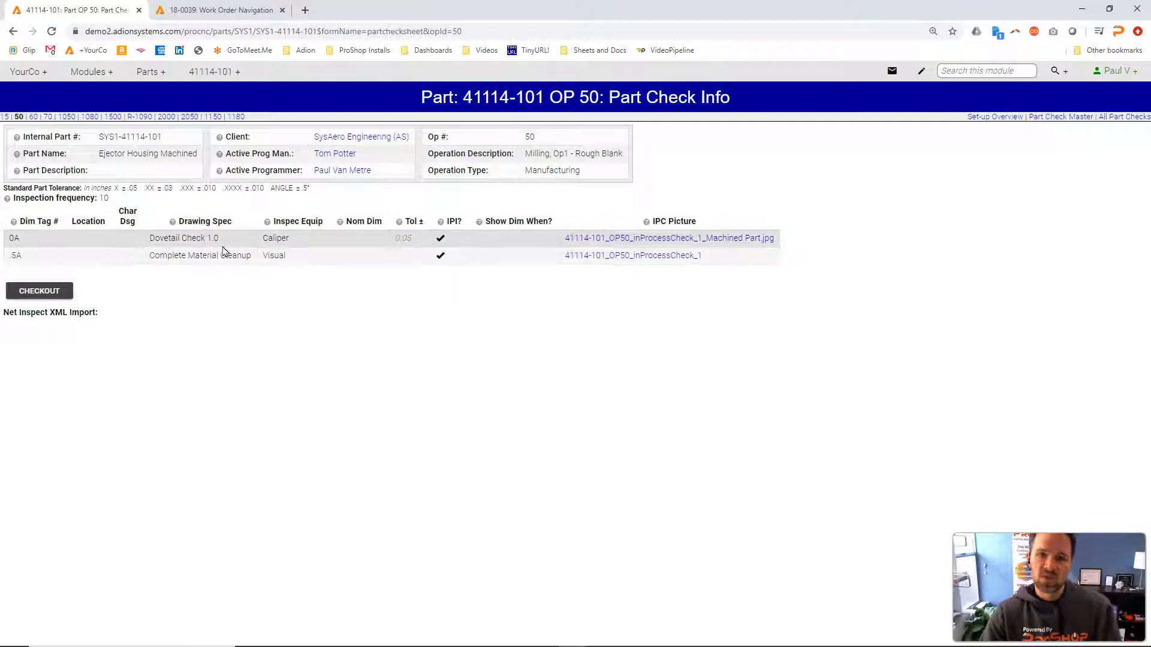
double_click(13, 239)
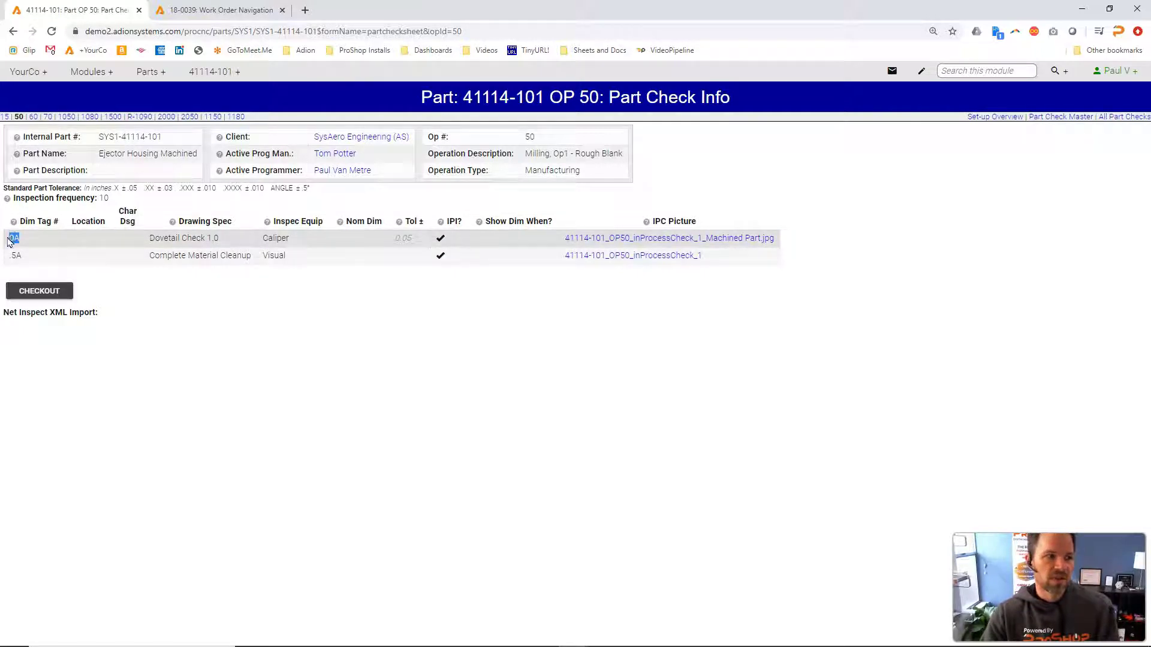
click(18, 257)
double_click(14, 256)
click(40, 260)
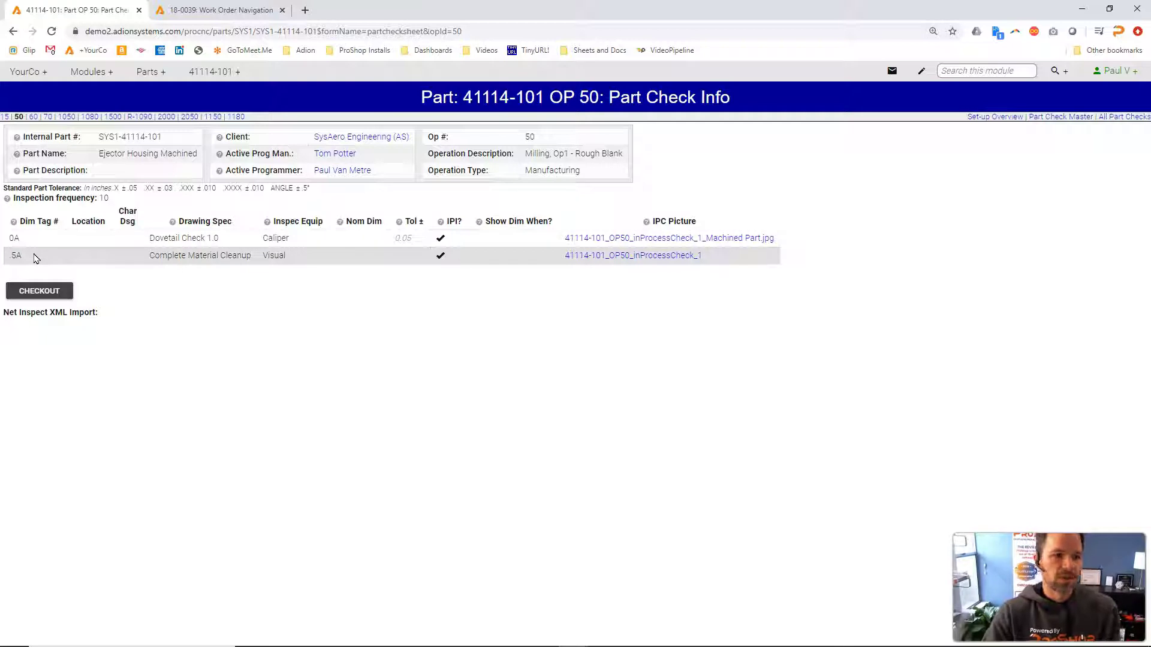
- View the in-process check picture attached to dimension 5A, then close it
double_click(16, 256)
click(50, 265)
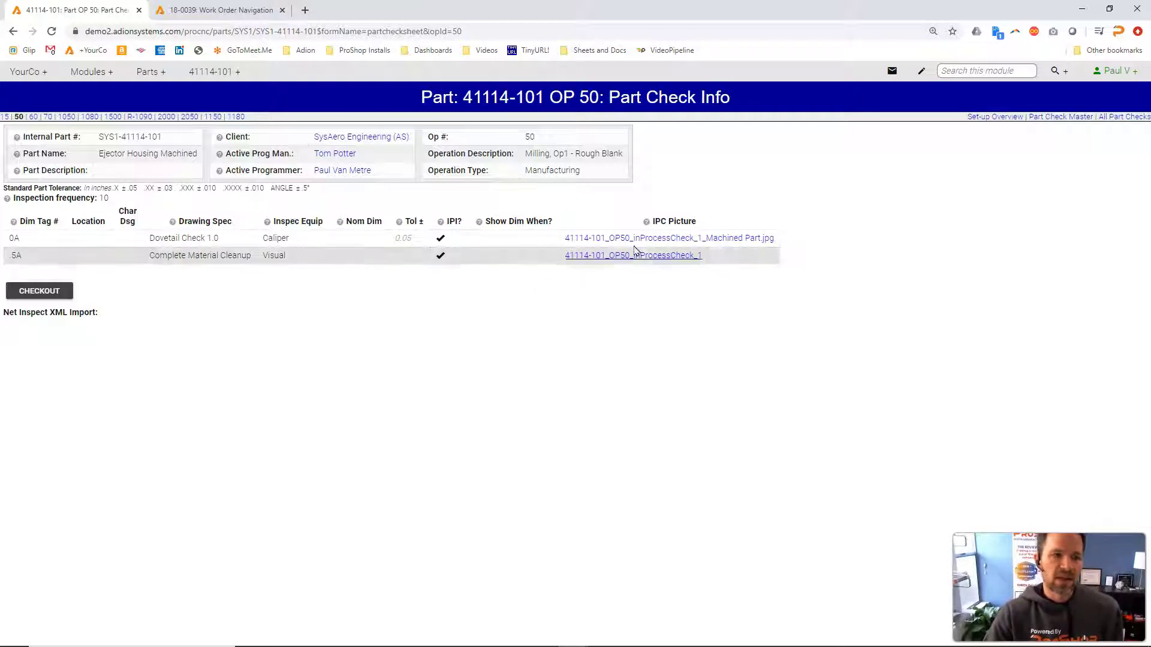
click(644, 256)
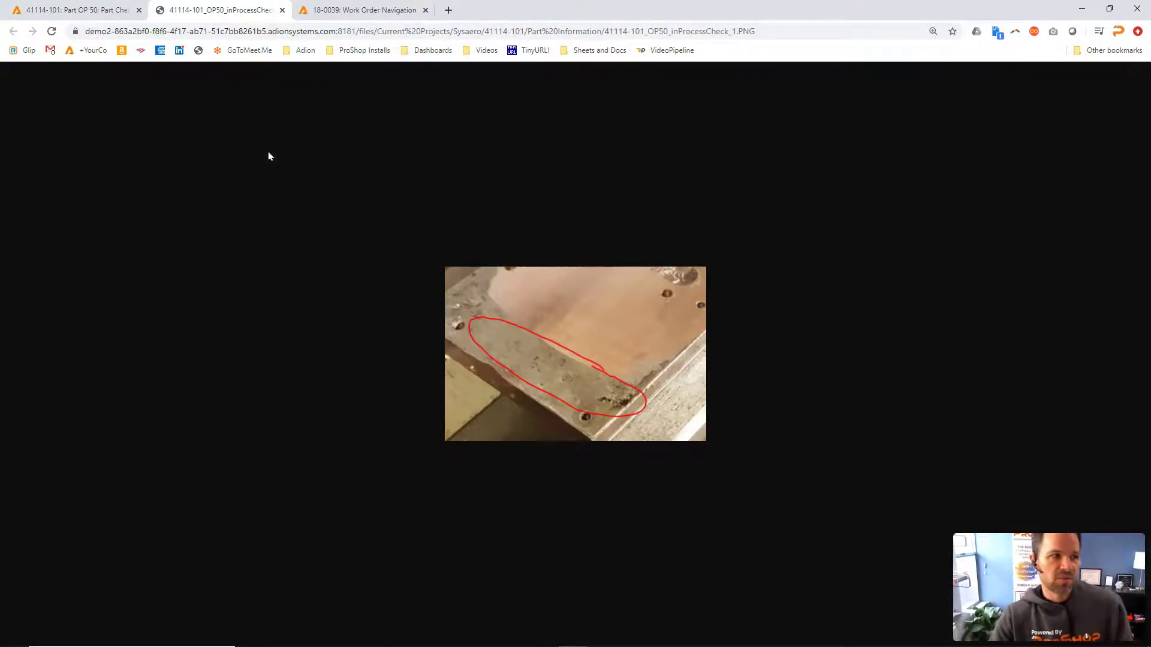
click(282, 10)
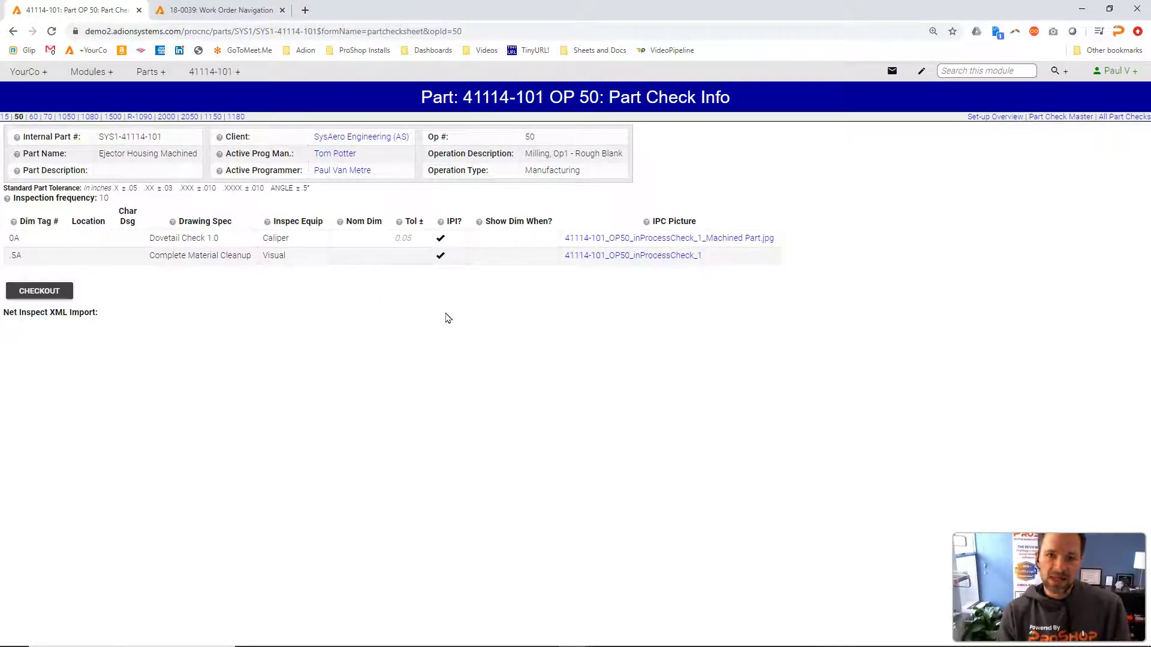
- Return to work order 18-0039's overview and open its Op 60 page
click(220, 10)
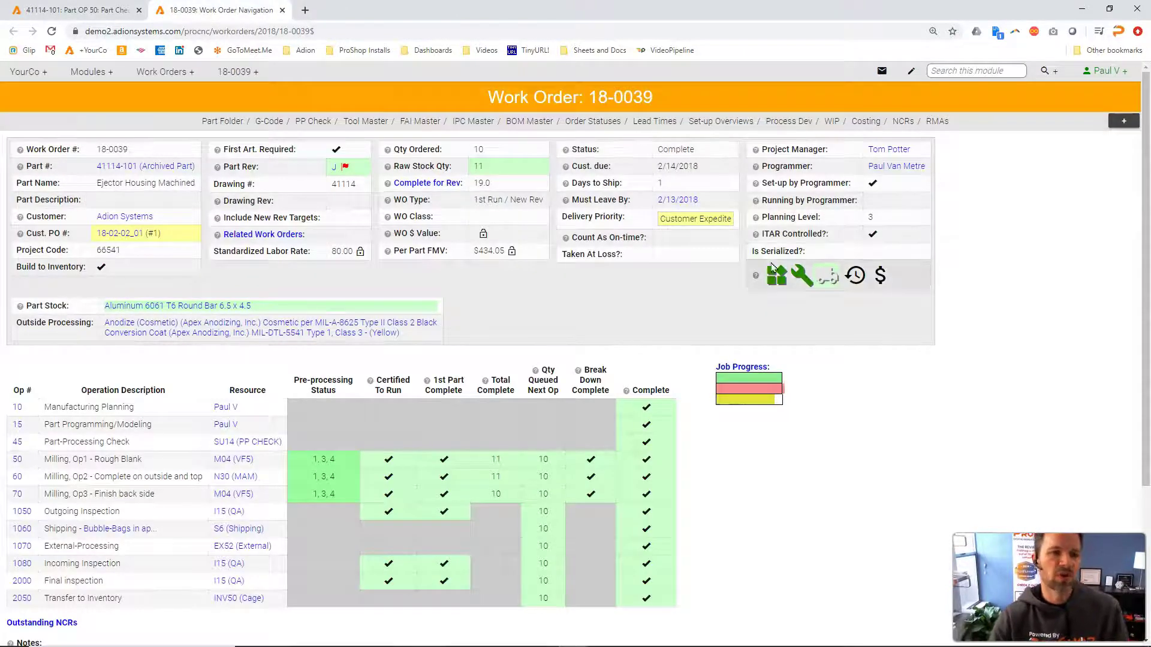
mouse_move(105, 171)
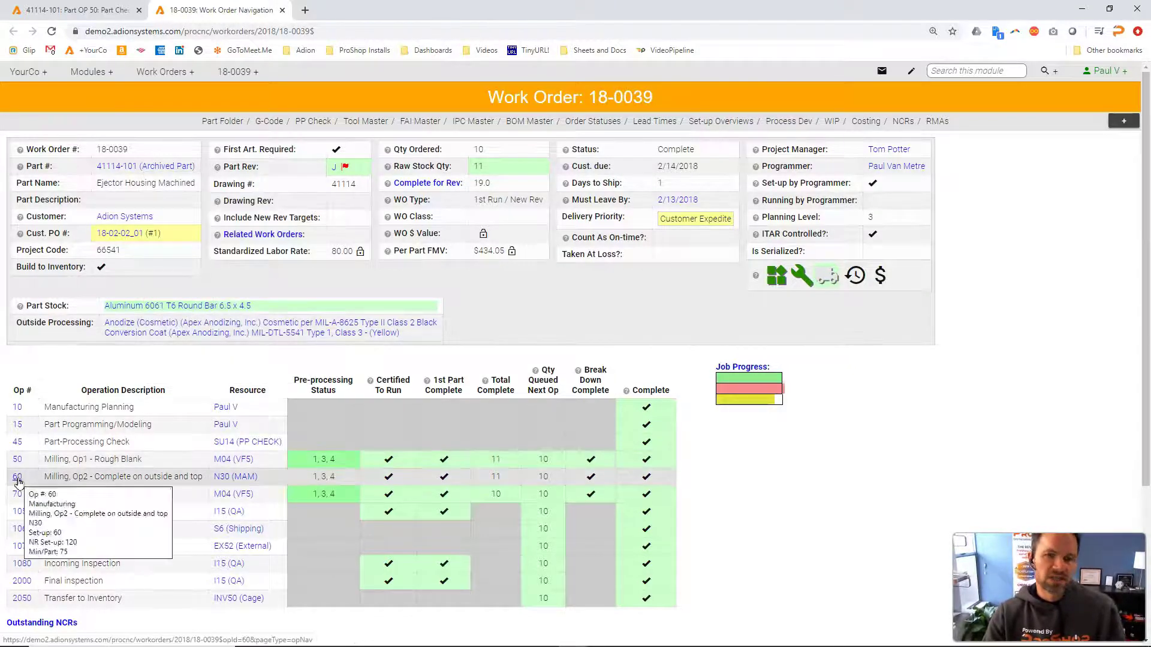
click(18, 477)
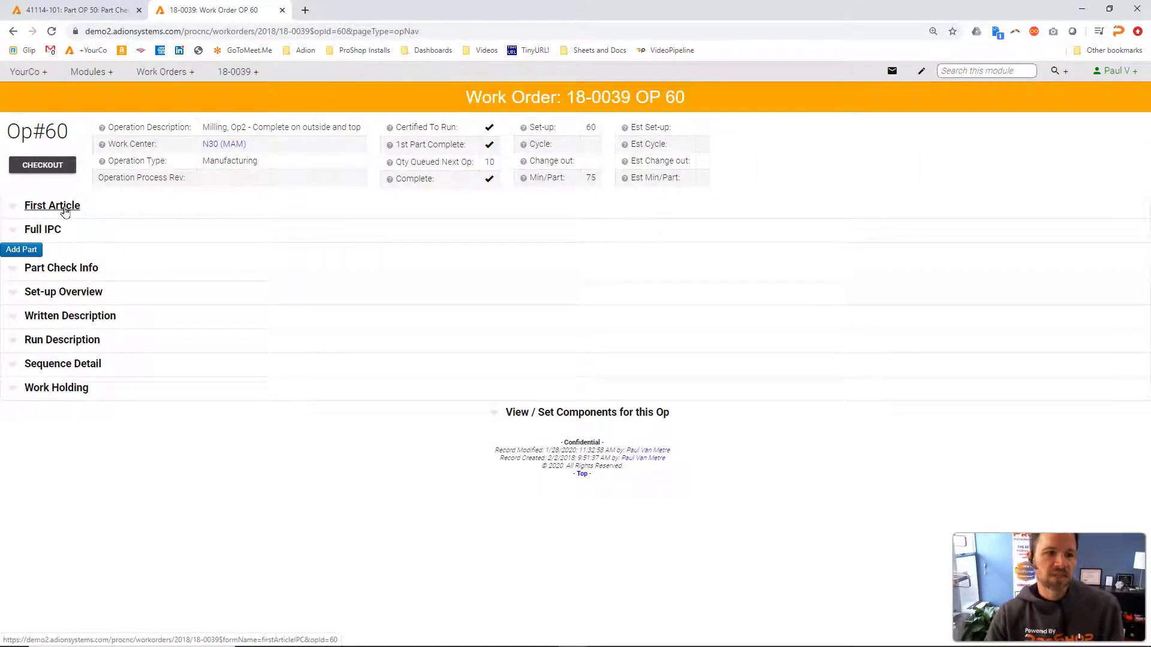
- Open OP 60's First Article results and inspect the measurements, including the red 1.6 reading
click(65, 211)
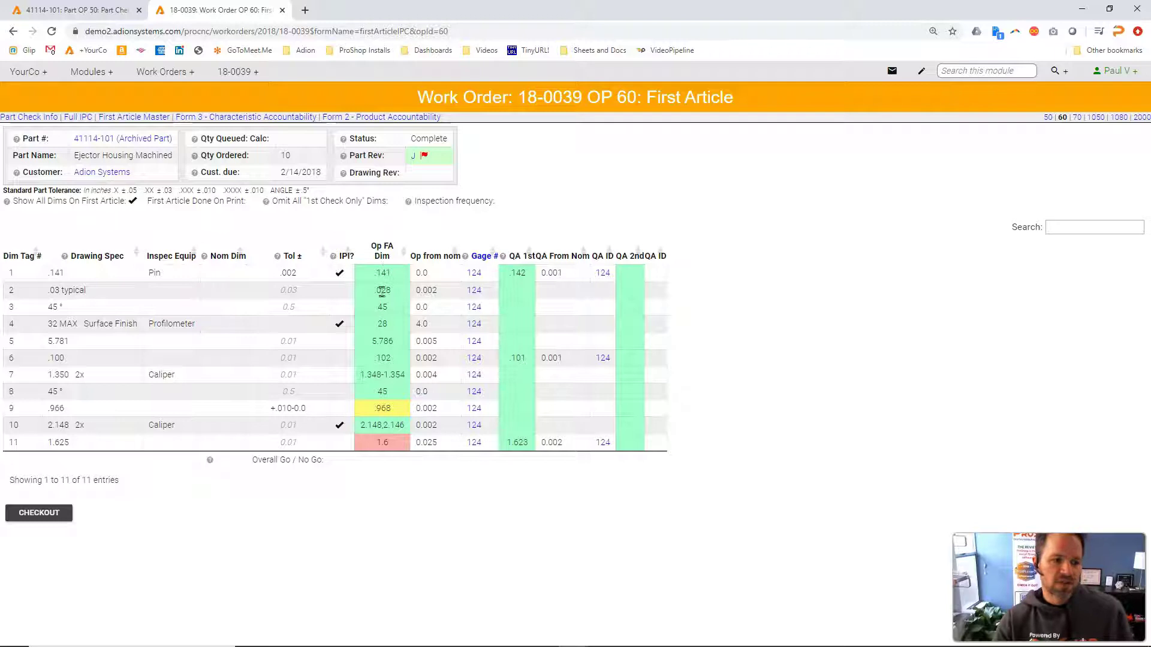
mouse_move(382, 277)
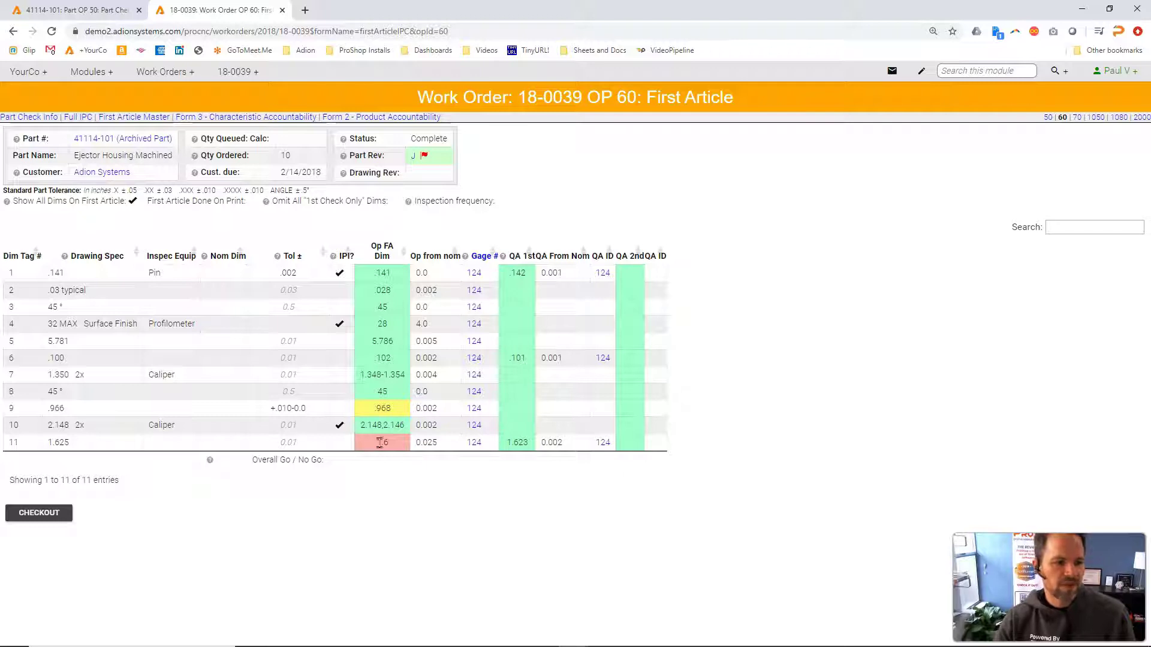
mouse_move(381, 444)
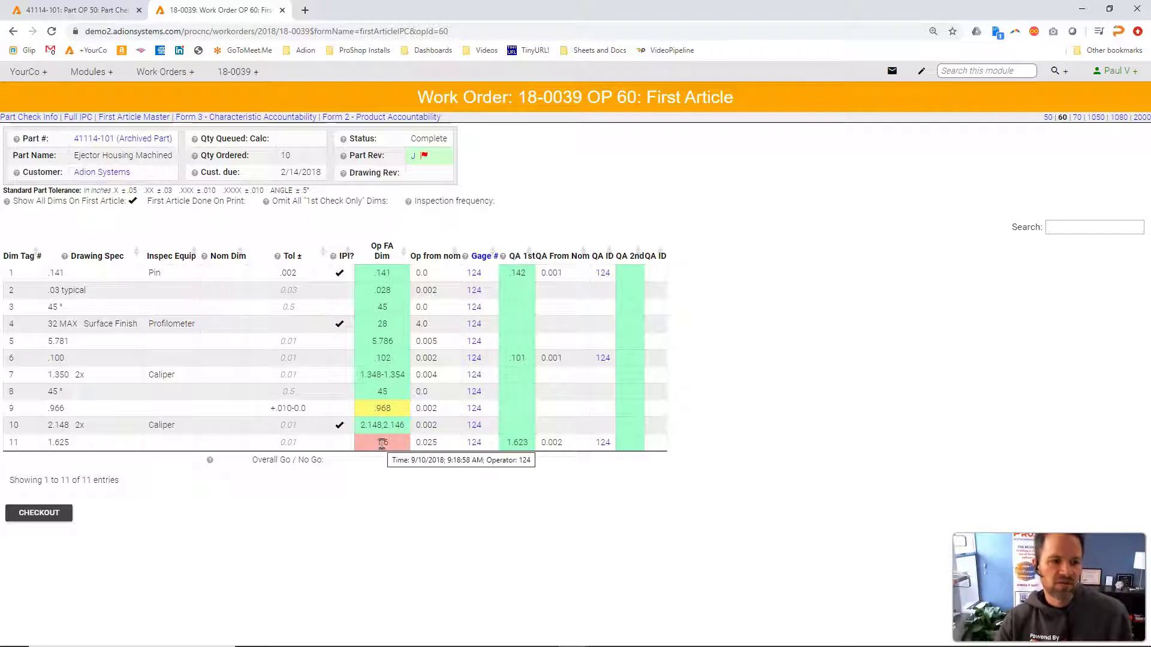
- Open NCR 18-0039.60.08 for dim tag 11's 1.6 reading, then close it
click(386, 445)
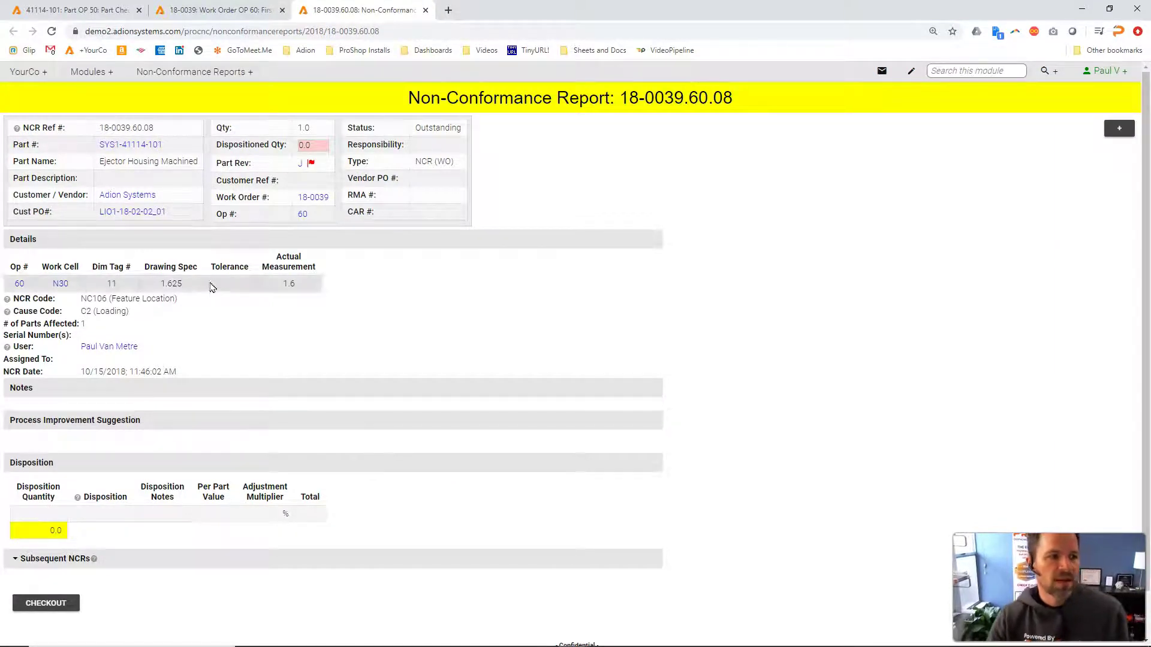
click(425, 10)
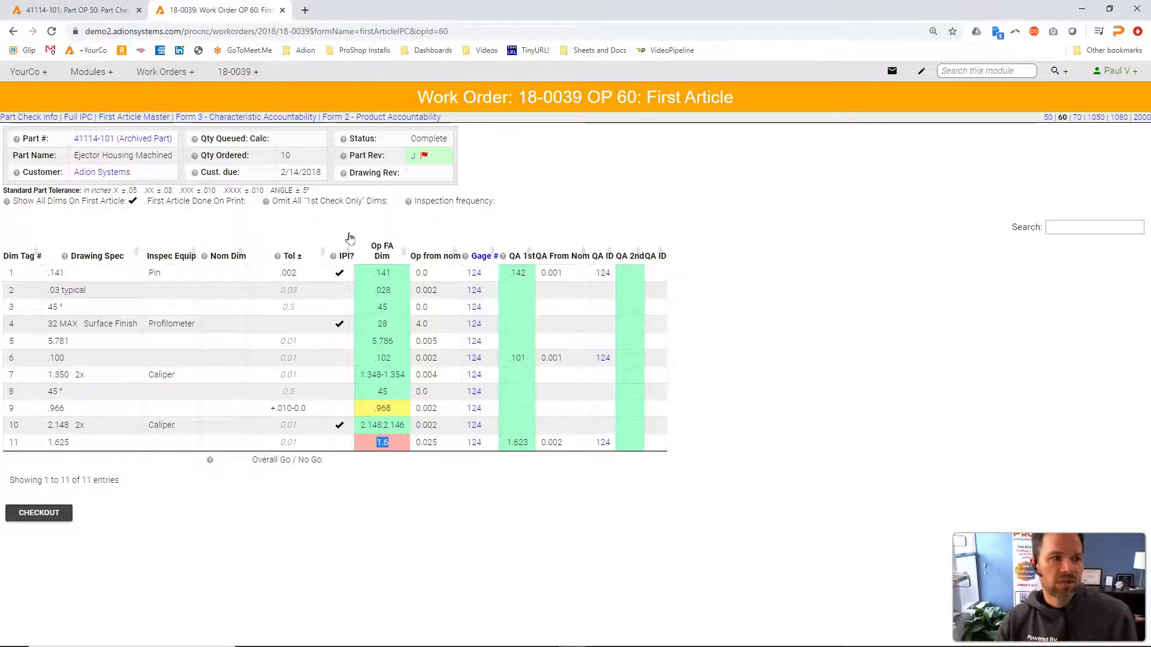
- View the AS9102 Form 3 characteristic accountability sheet, then go back to the First Article table
click(276, 122)
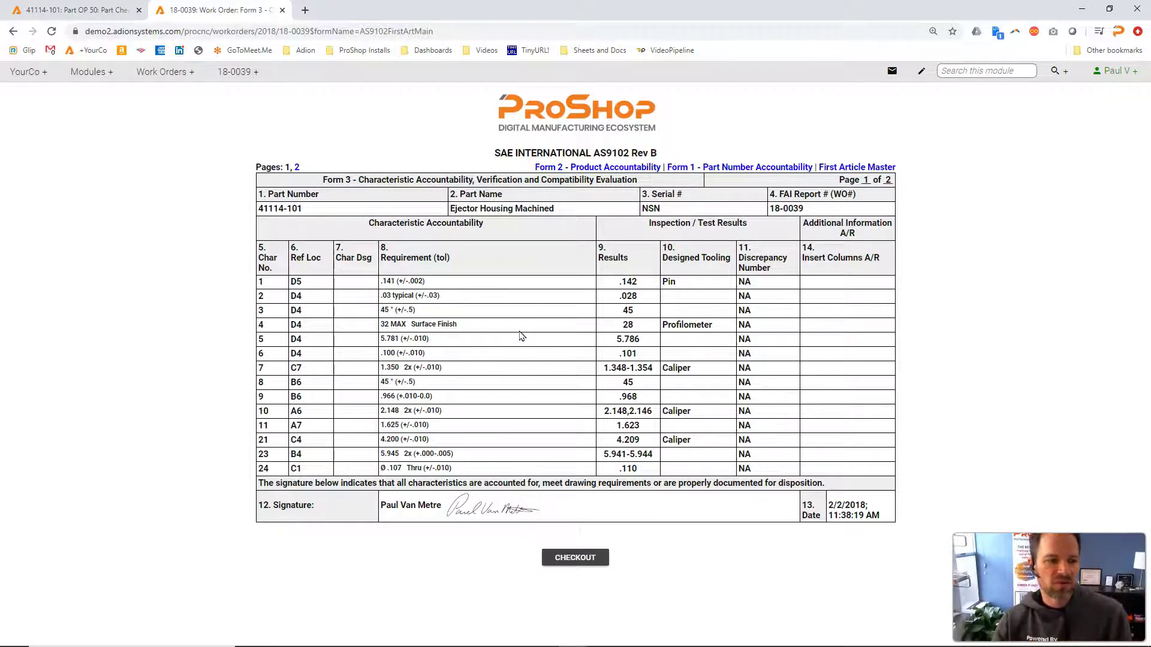
click(12, 31)
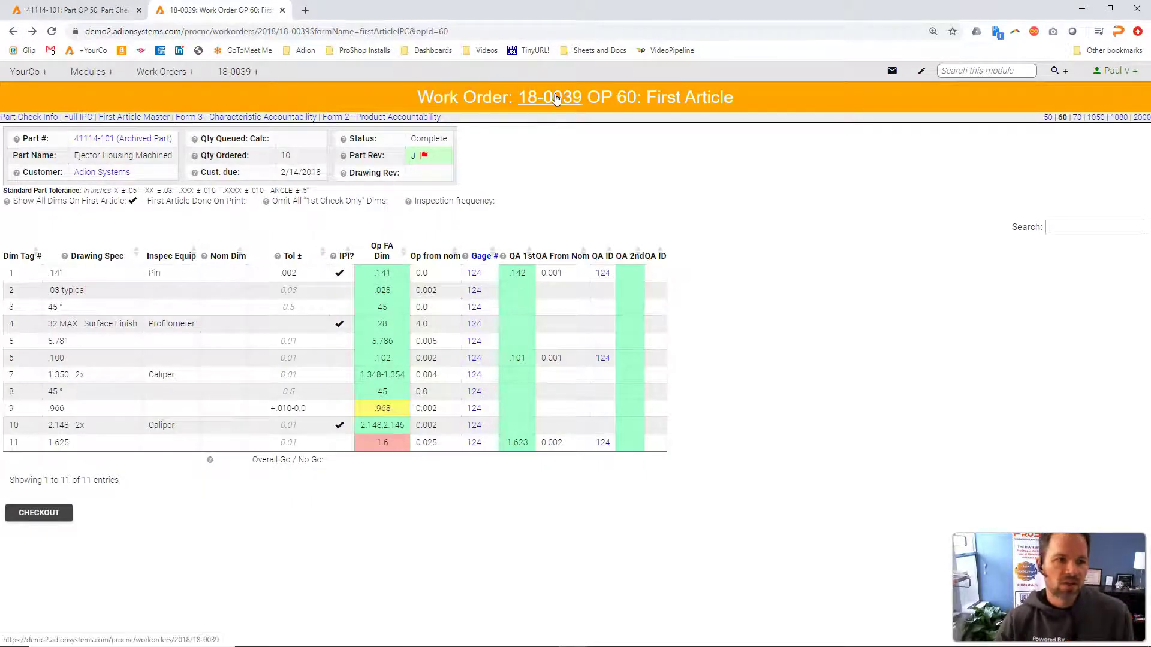
- Go to work order 18-0039's overview and open final inspection Op 2000
click(558, 99)
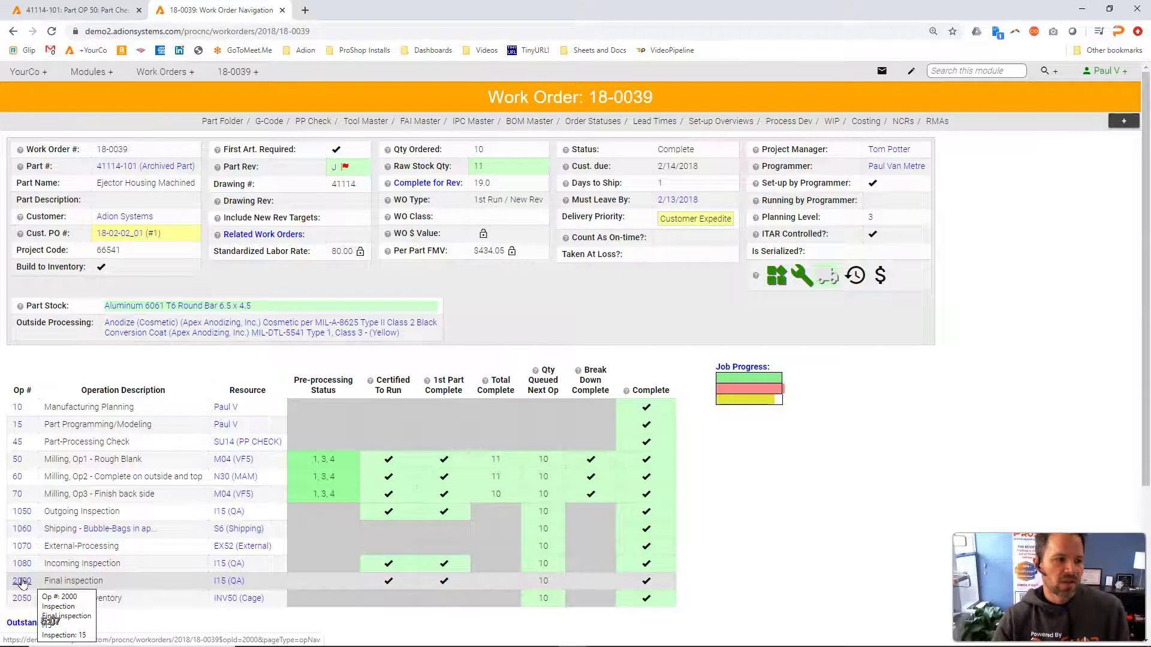
click(22, 581)
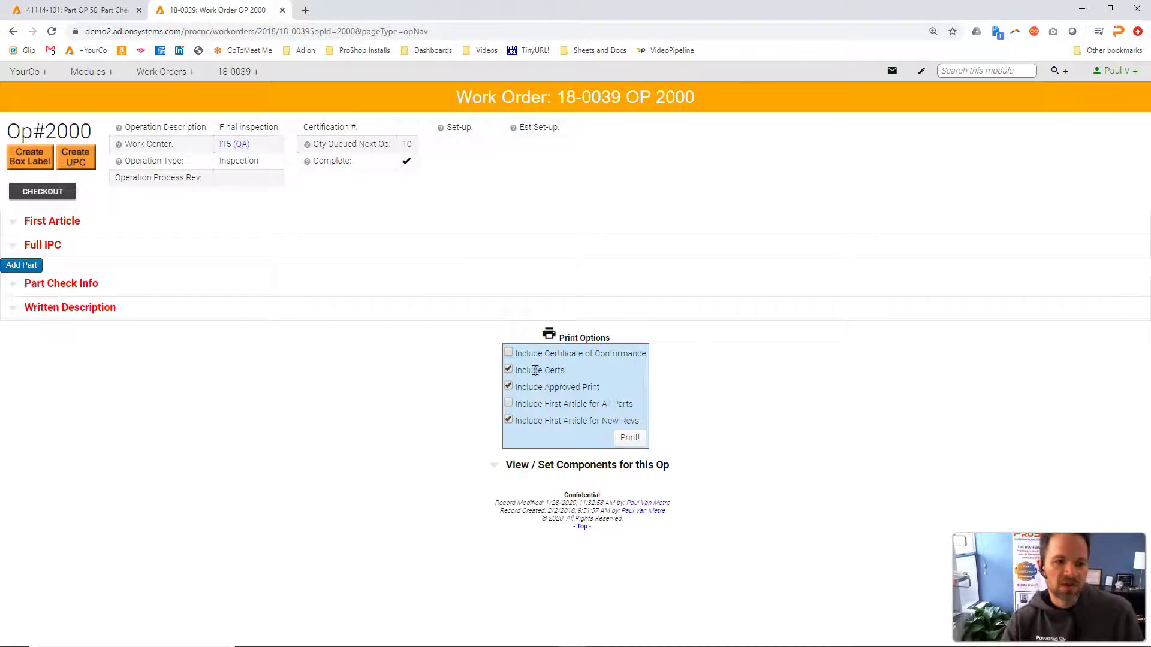
- Print work order 18-0039 as a single page with certs, approved print and first-article forms included
drag(519, 370, 580, 387)
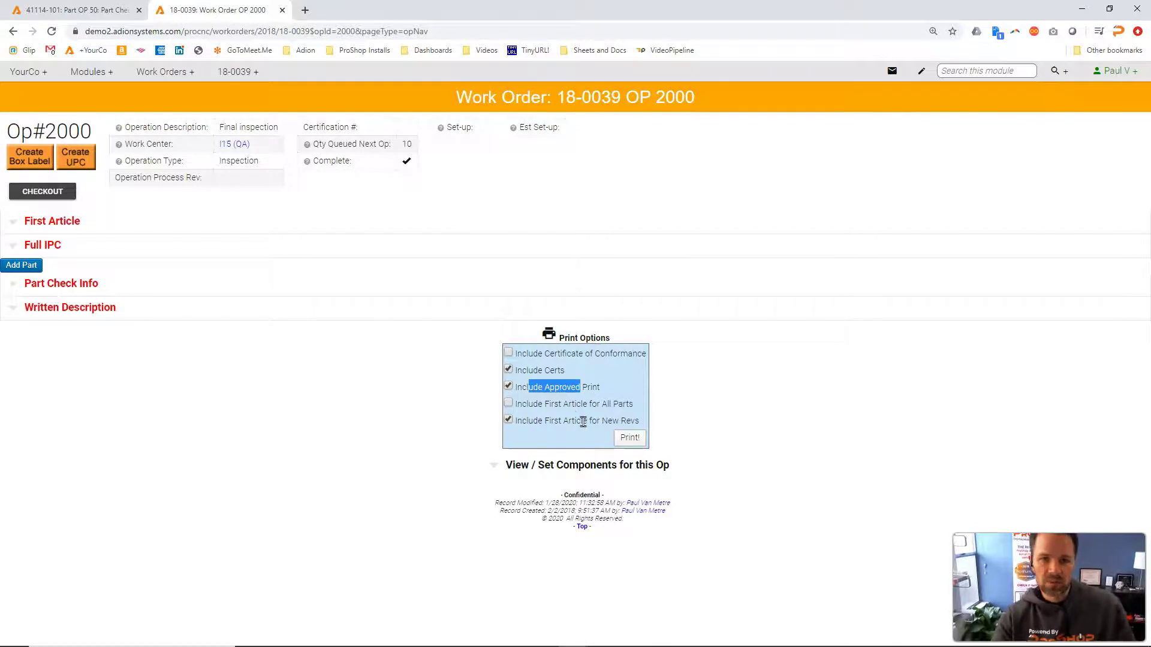
click(574, 446)
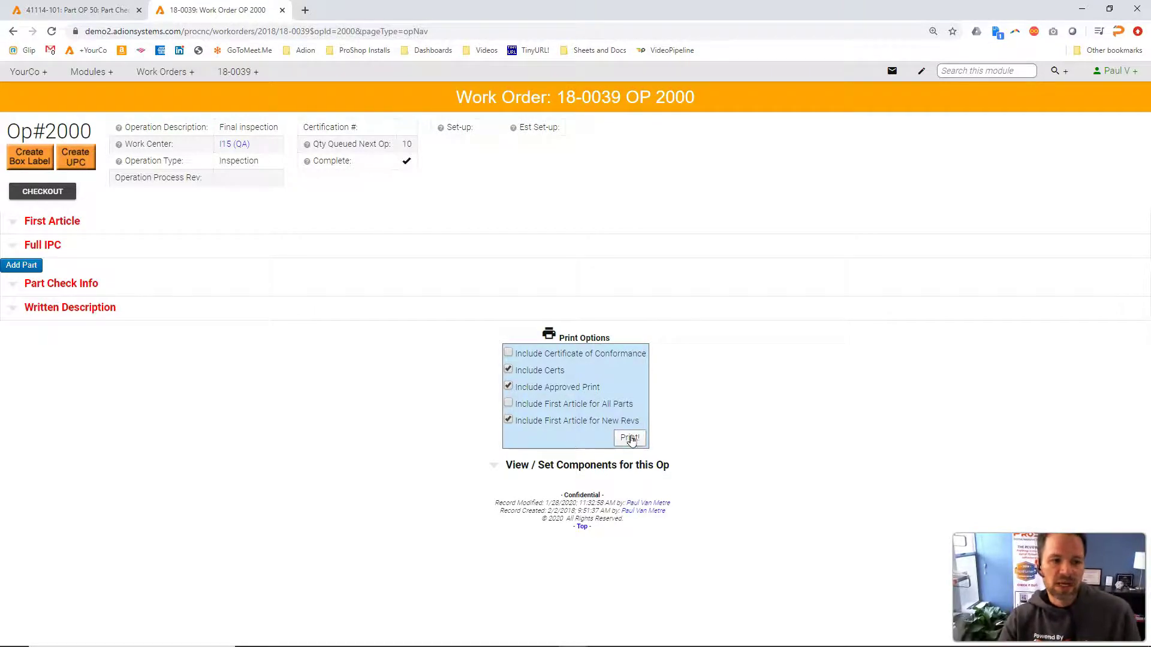
click(629, 438)
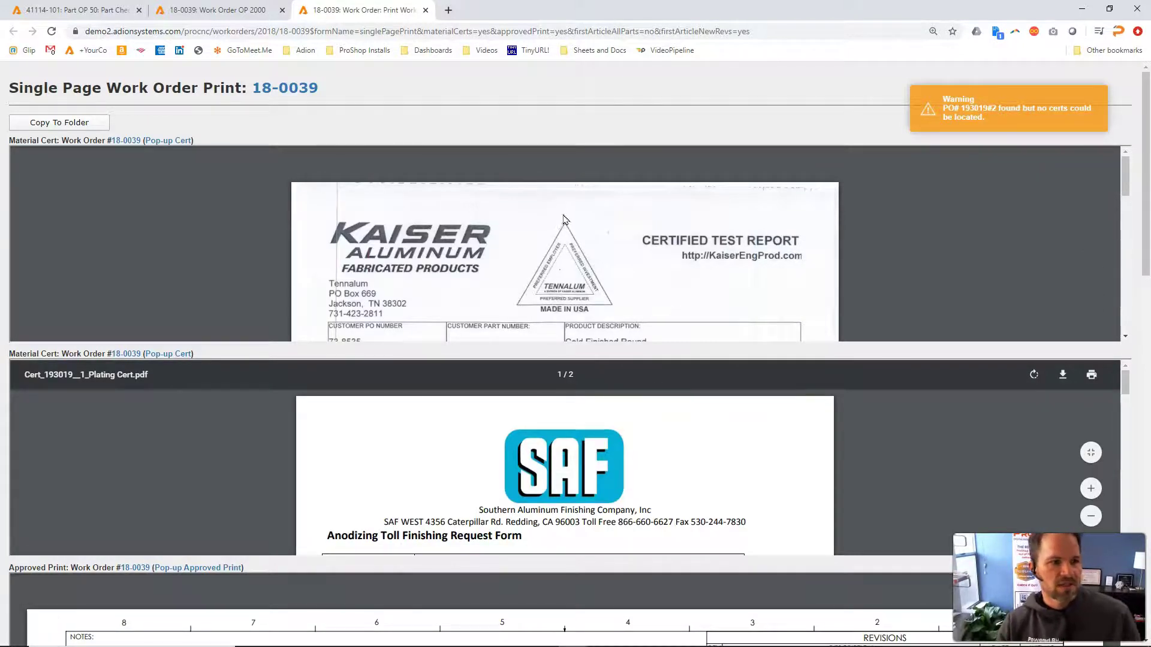
scroll(487, 240, down, 3)
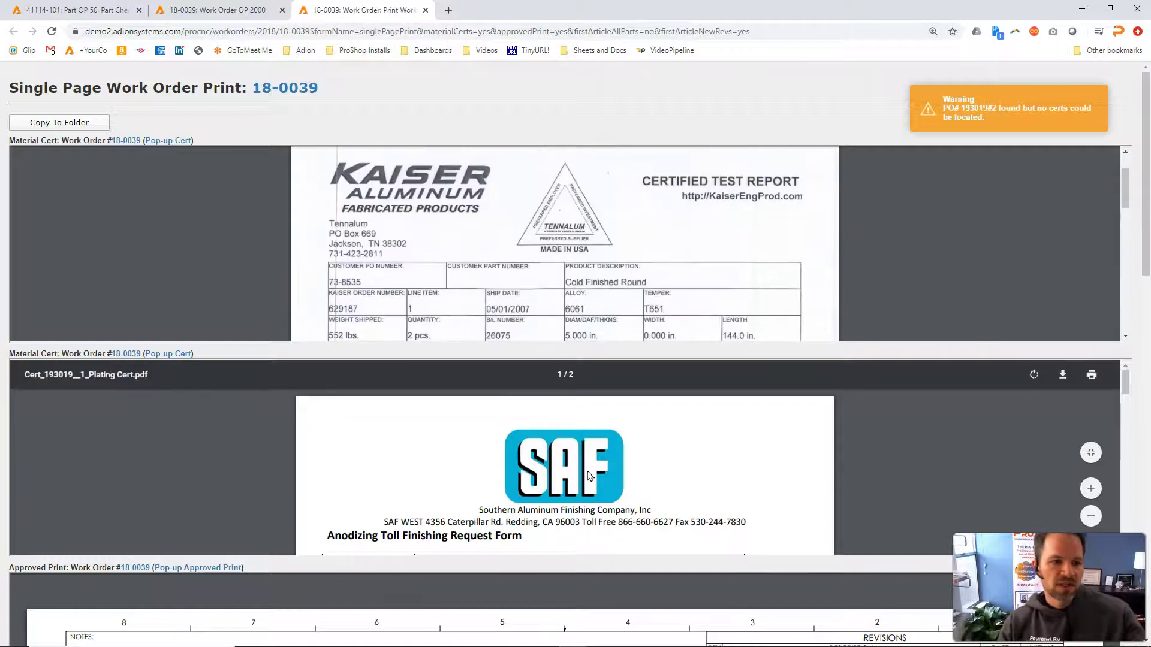
scroll(1148, 209, down, 7)
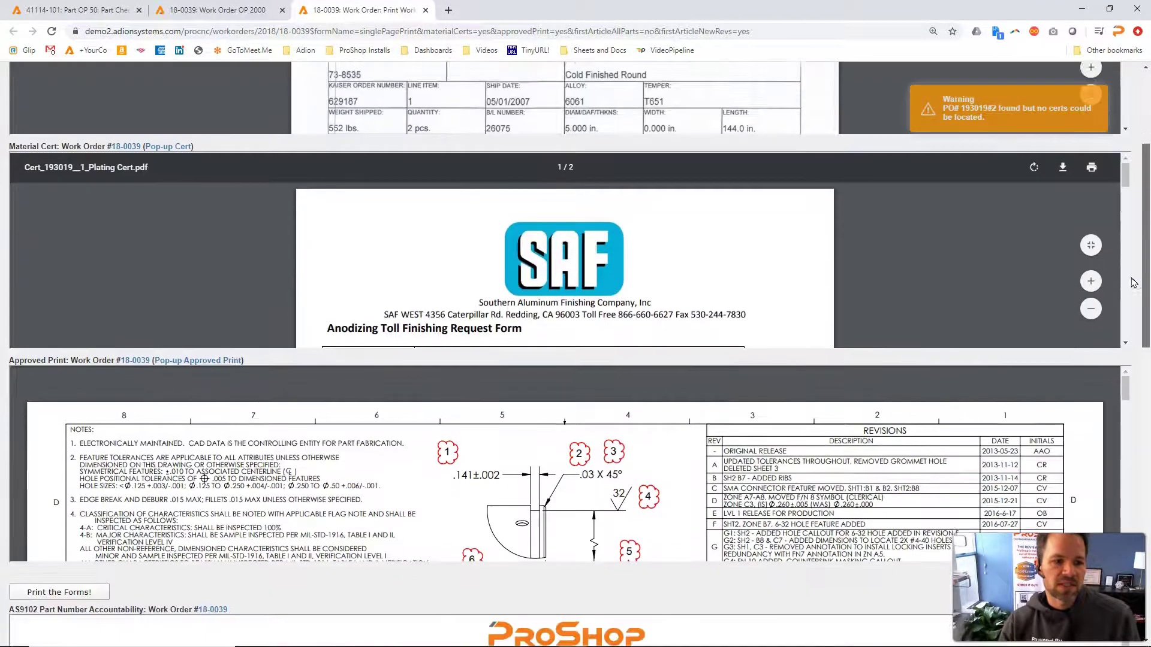
scroll(630, 294, down, 2)
scroll(1145, 409, down, 6)
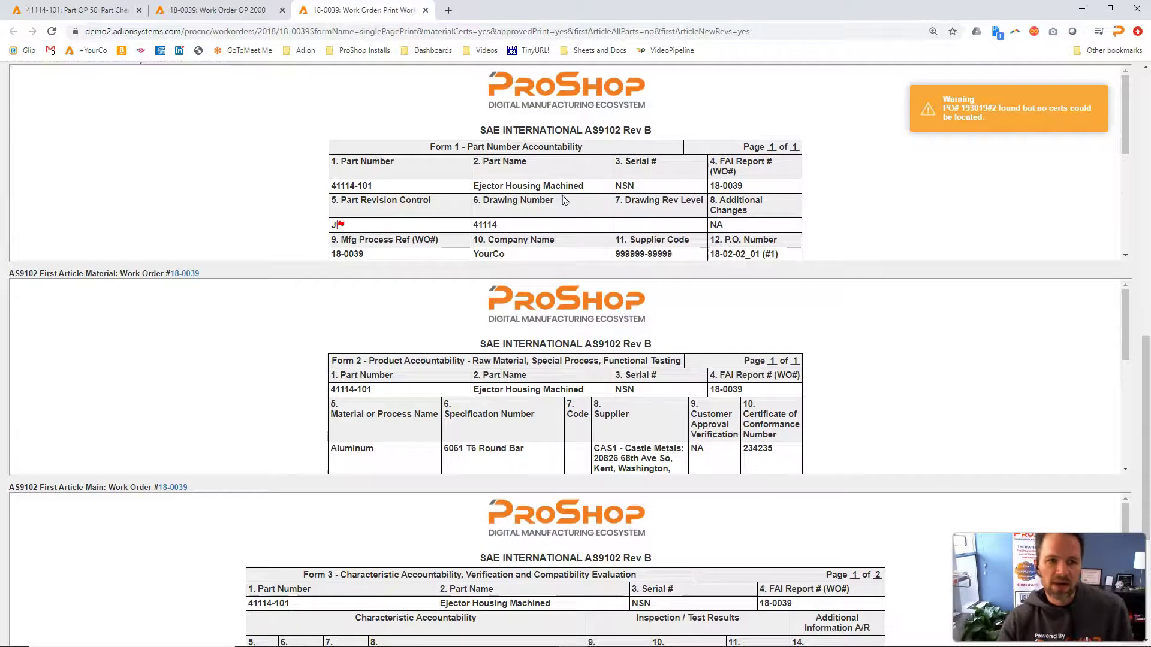
scroll(621, 570, down, 2)
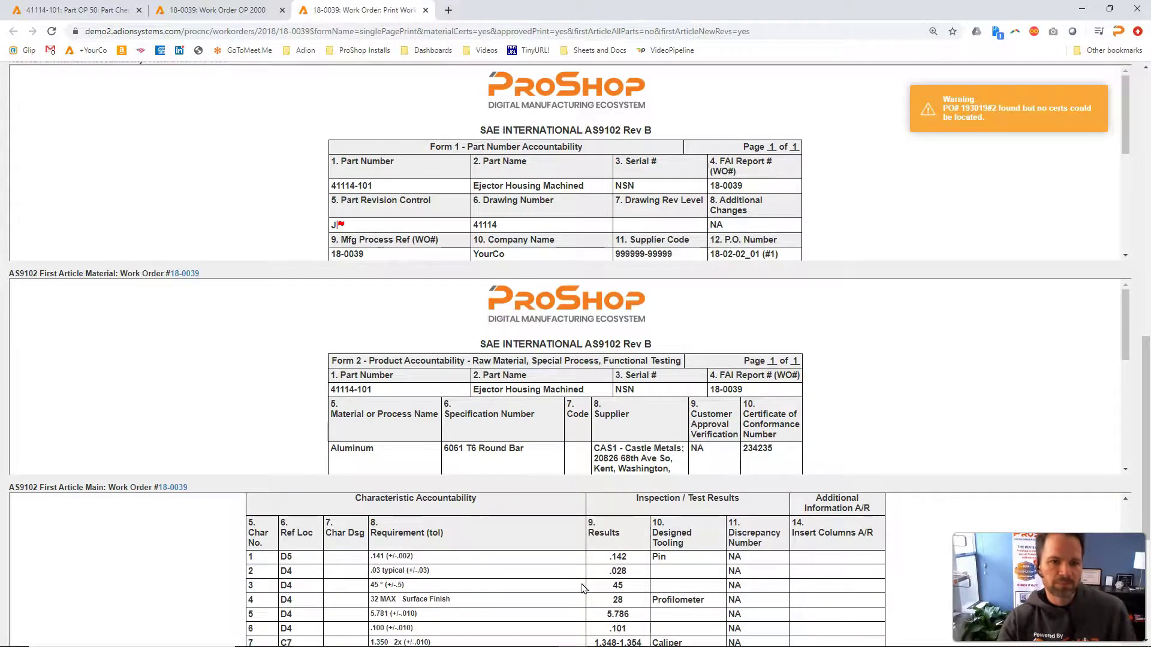
scroll(582, 587, up, 10)
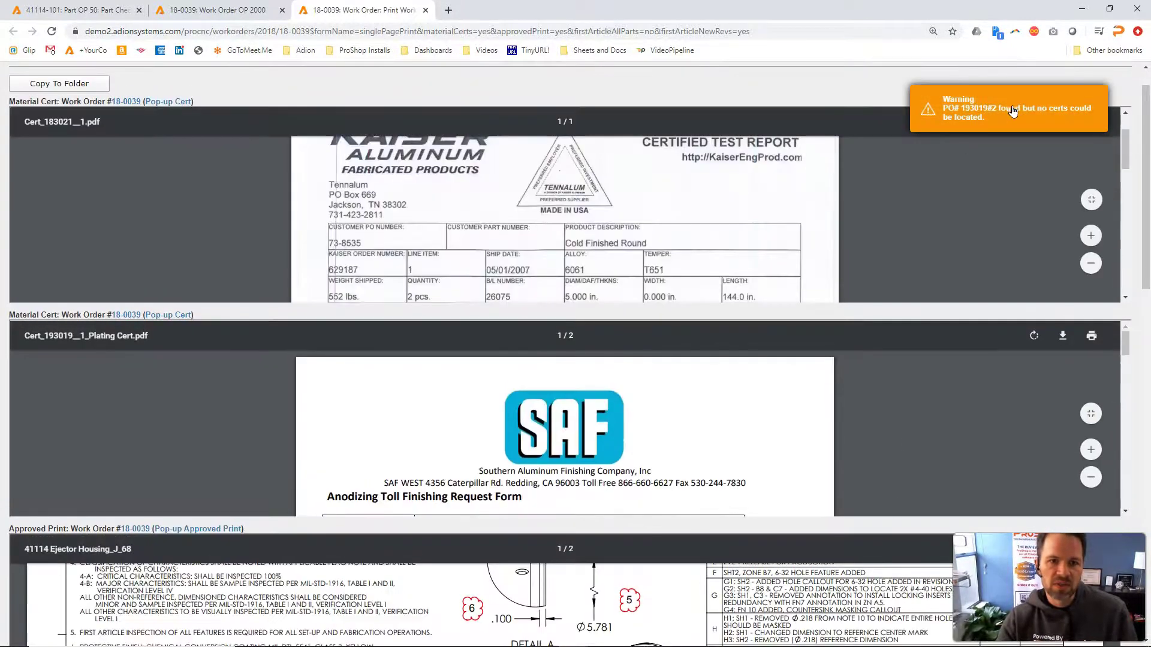